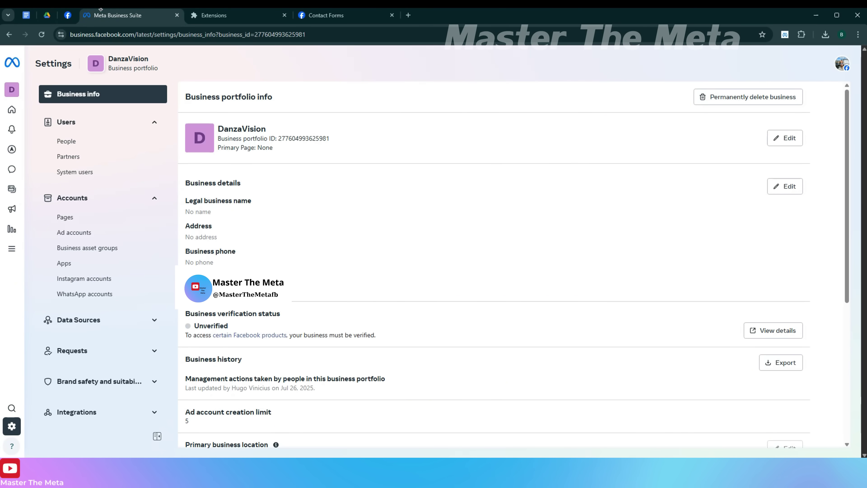
Step: Reload the business portfolio settings, then download Increase Ad Account Creation Limit.zip from Drive
click(40, 35)
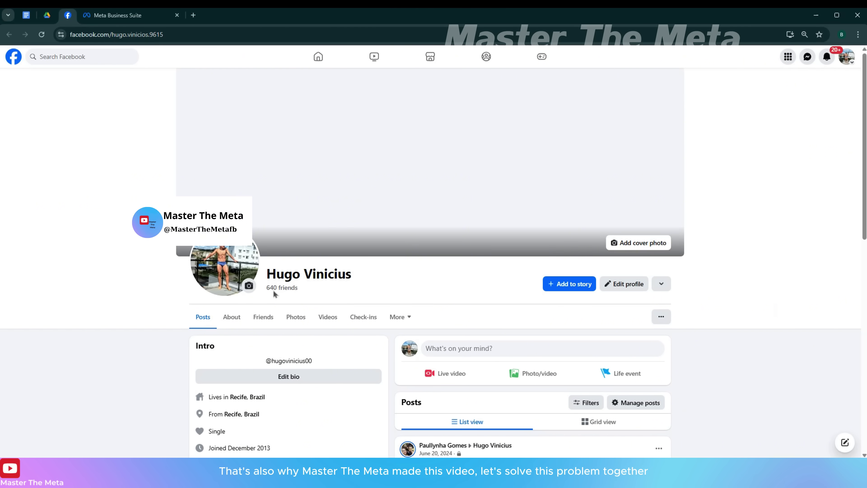
click(116, 15)
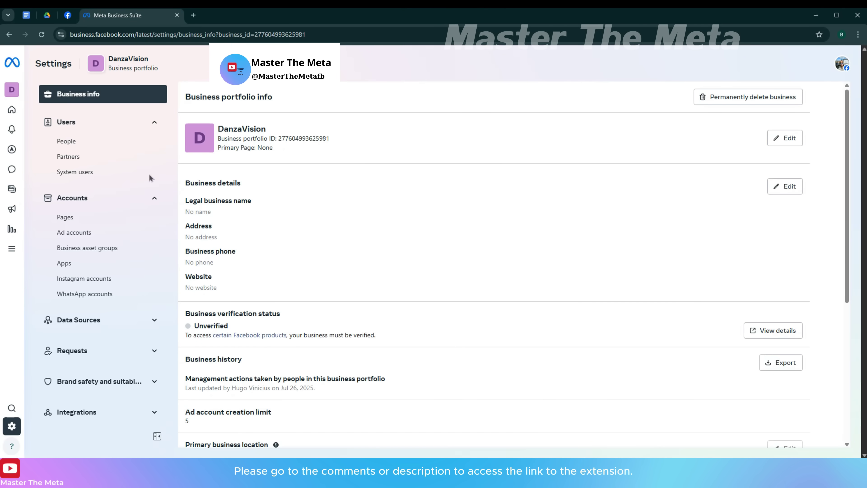
click(47, 15)
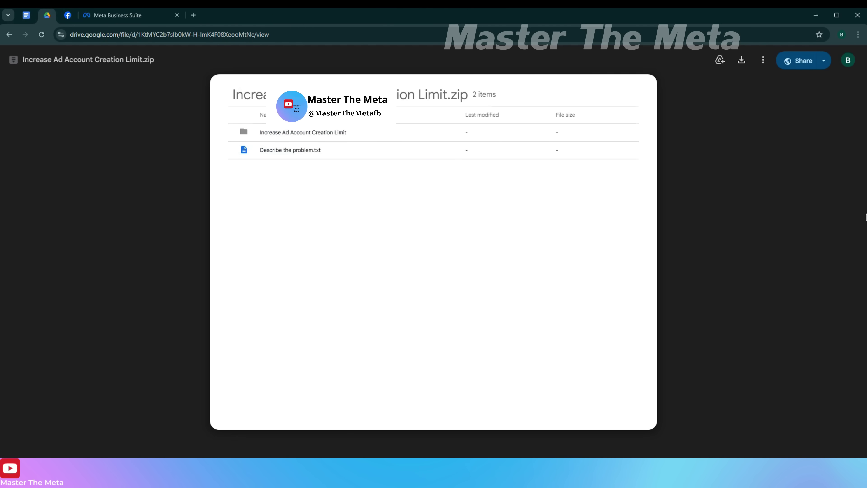
click(742, 58)
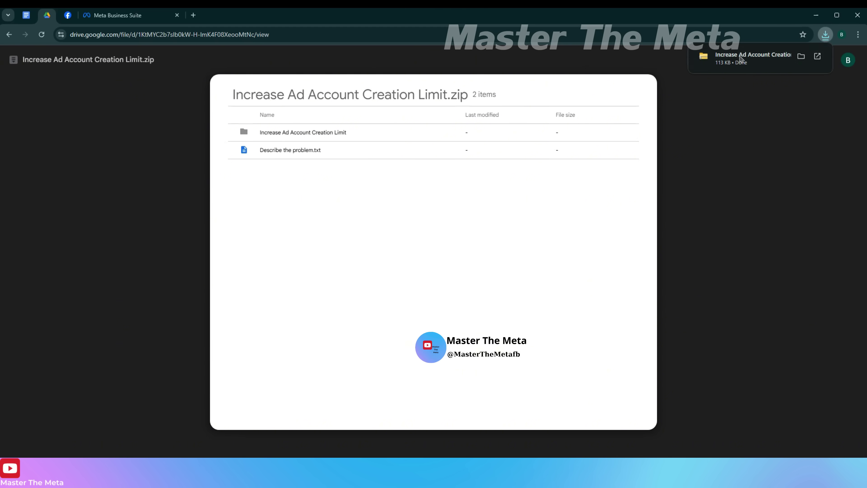
Step: Turn on Developer mode in Chrome's Extensions page and bring up the recent downloads list
click(858, 35)
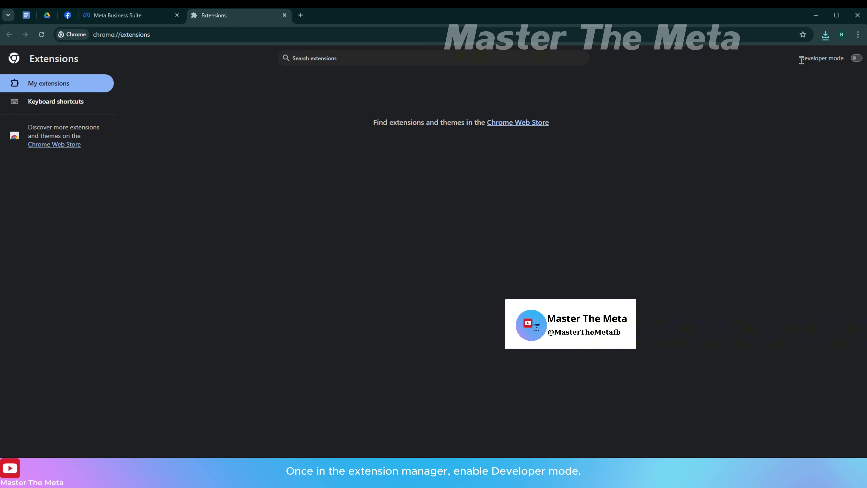
click(857, 58)
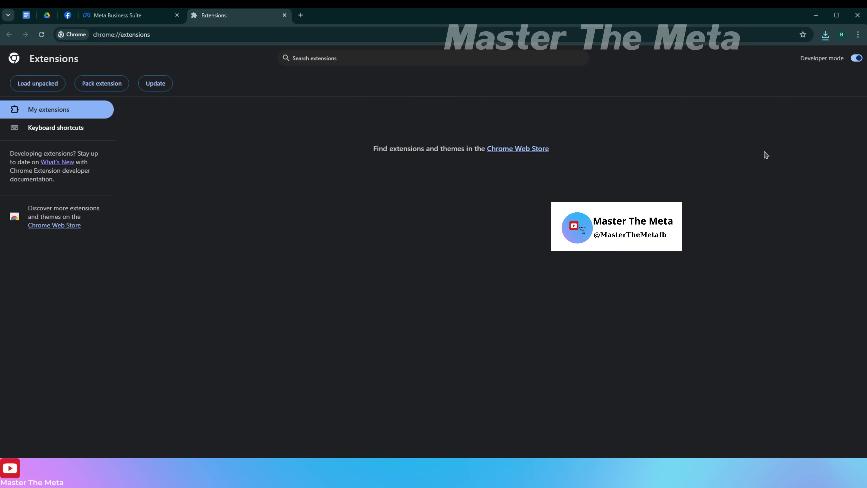
click(826, 34)
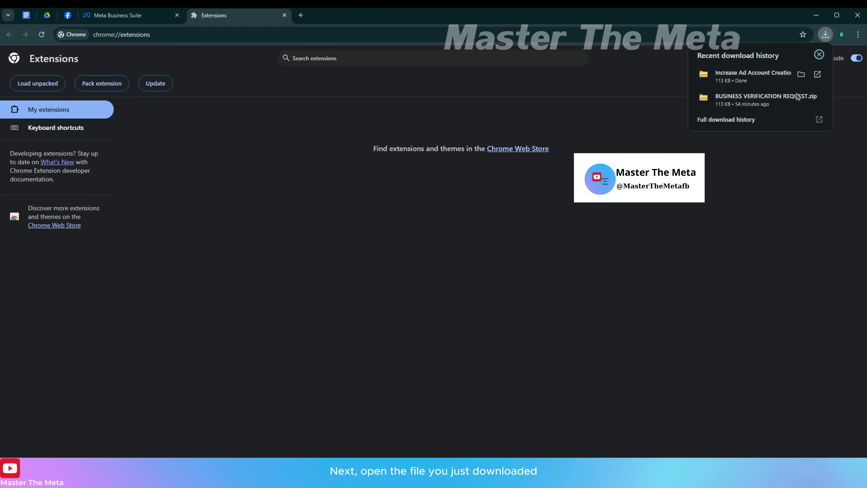
Step: Extract the downloaded Increase Ad Account Creation Limit archive into Downloads with WinRAR Extract Here
click(801, 75)
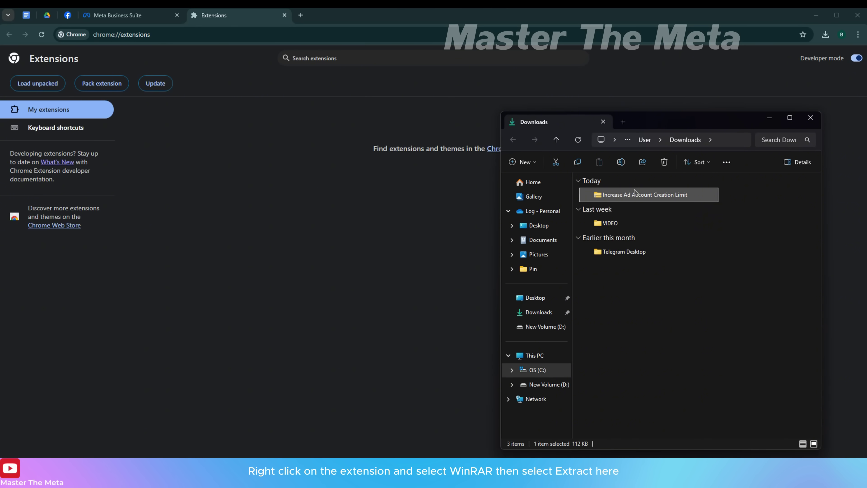
right_click(628, 198)
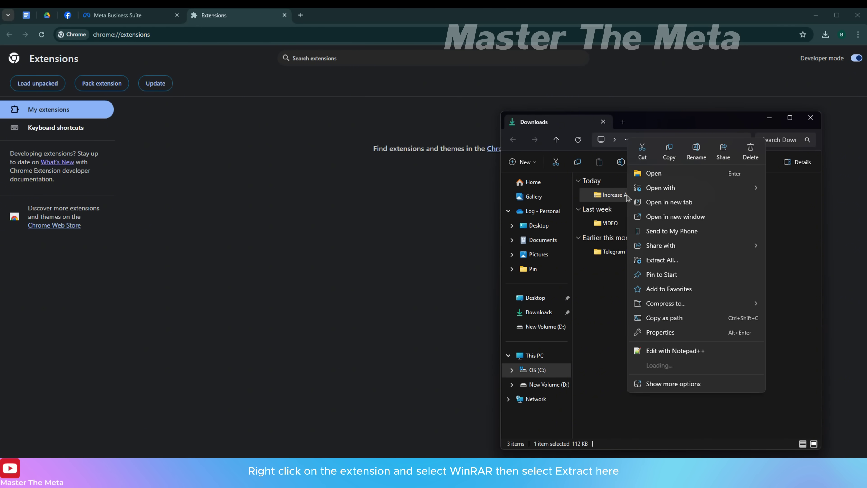
mouse_move(686, 372)
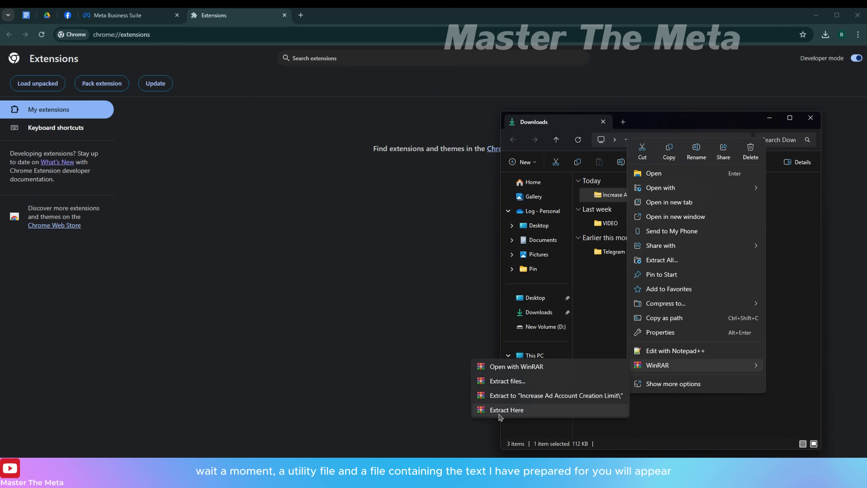
click(507, 410)
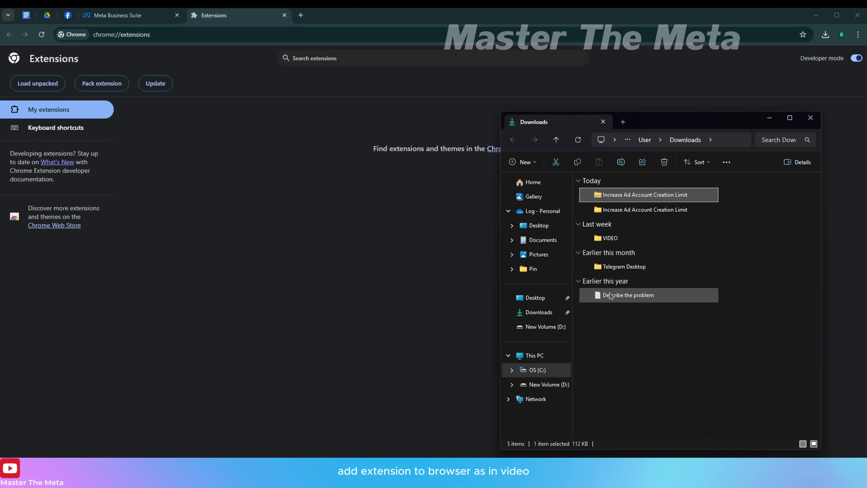
Step: Install the extracted folder as the Contact Forms 0.0.1 extension and show the extensions menu
drag(601, 214, 366, 228)
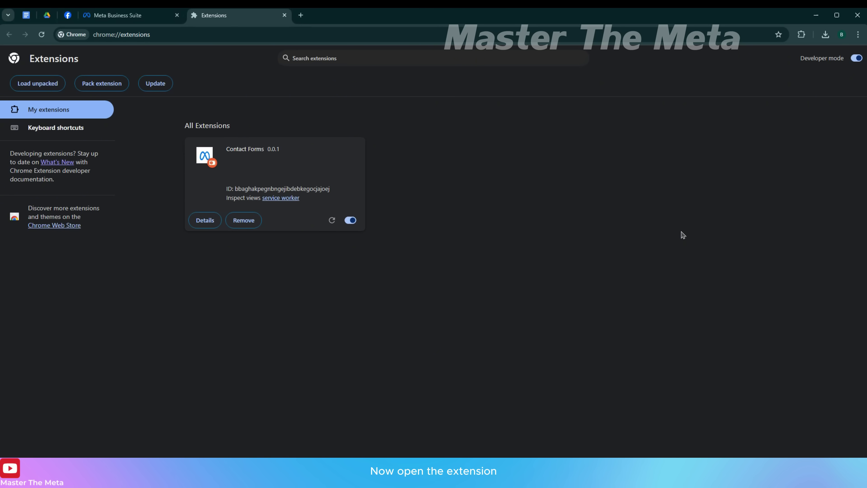
click(801, 35)
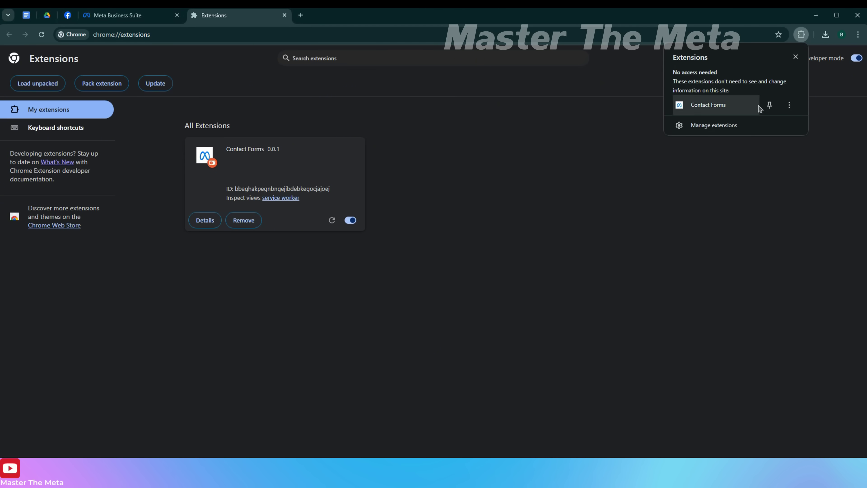
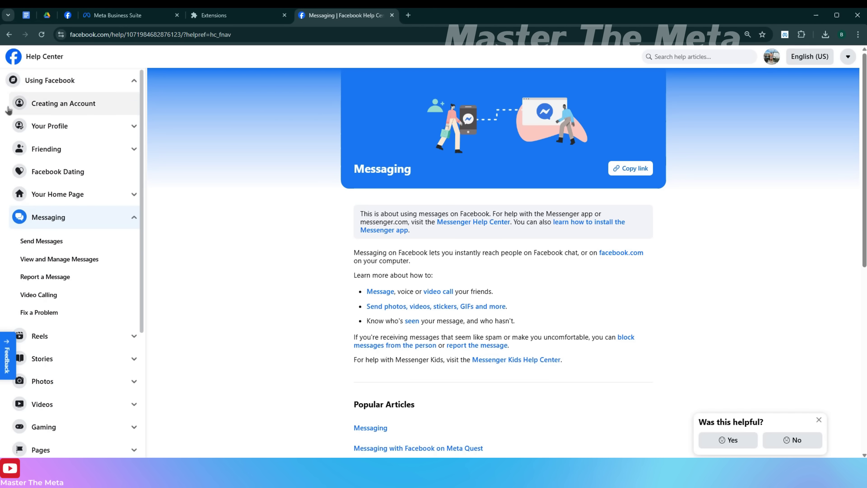
Step: Fill the business portfolio ID field from the saved suggestion
click(9, 34)
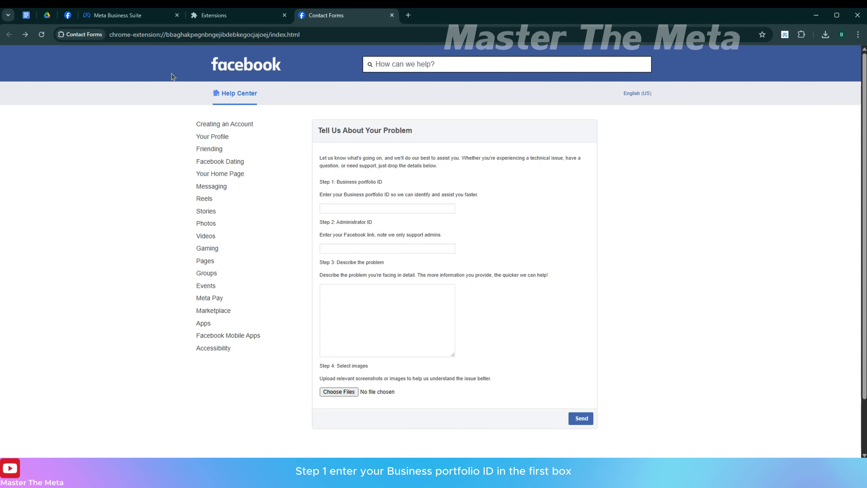
click(68, 16)
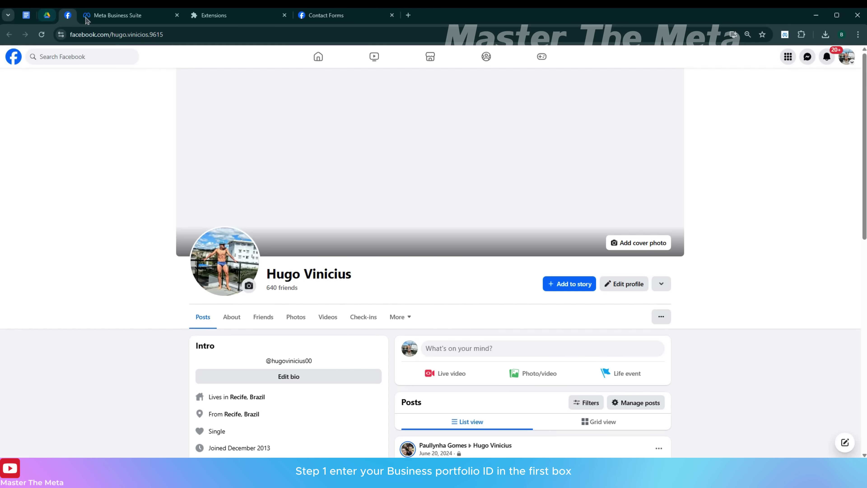
click(87, 18)
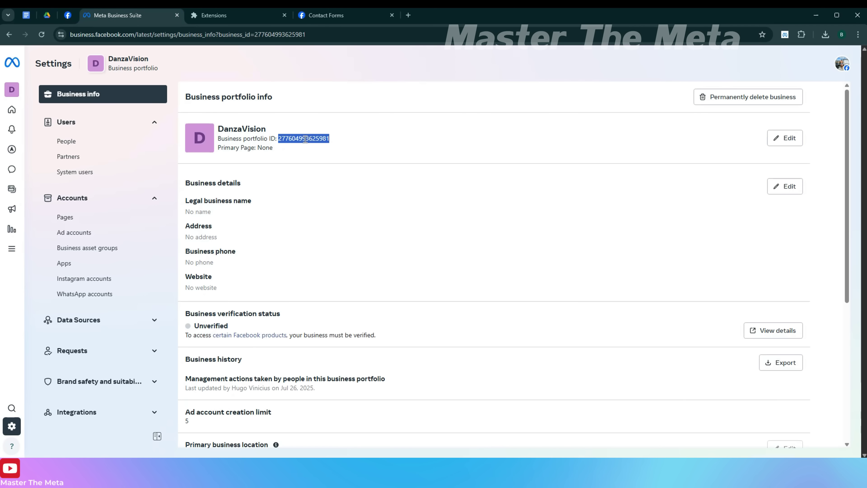
click(327, 15)
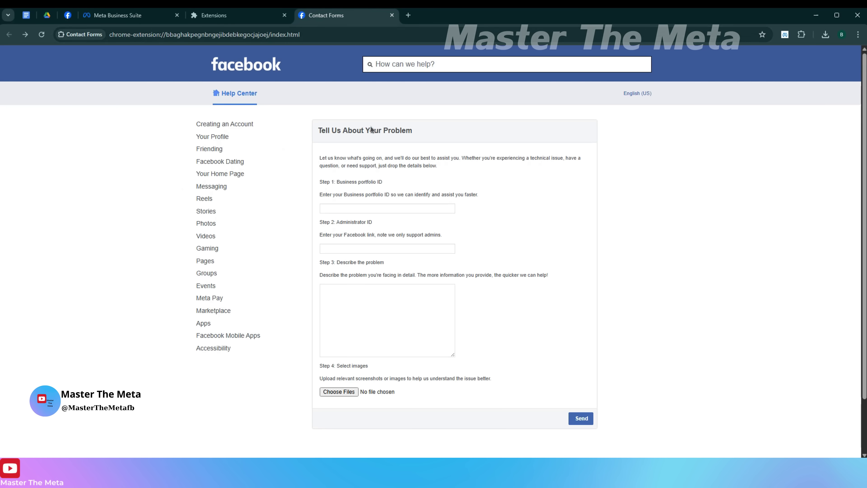
click(348, 209)
click(353, 243)
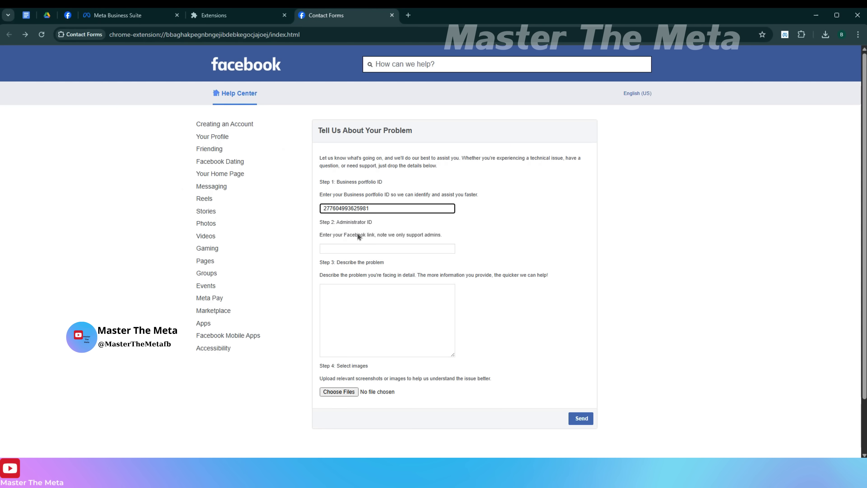
Step: Copy the personal Facebook profile link and paste it as the Administrator ID
click(68, 15)
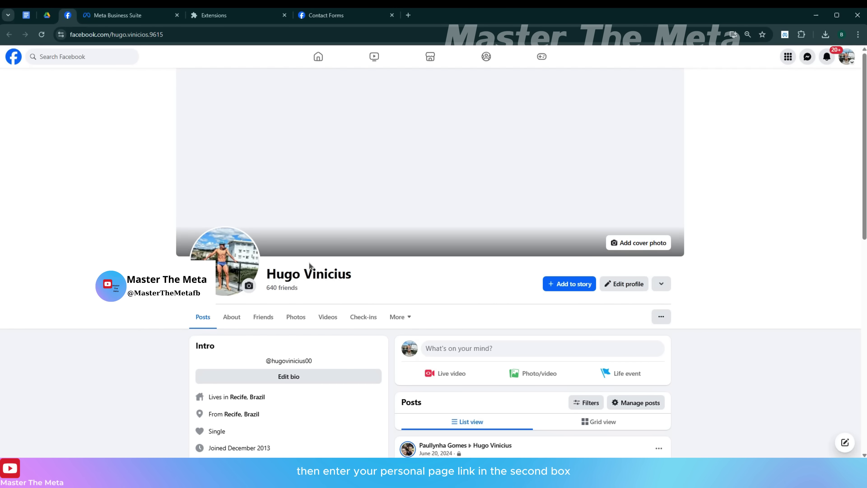
click(116, 34)
key(ctrl+c)
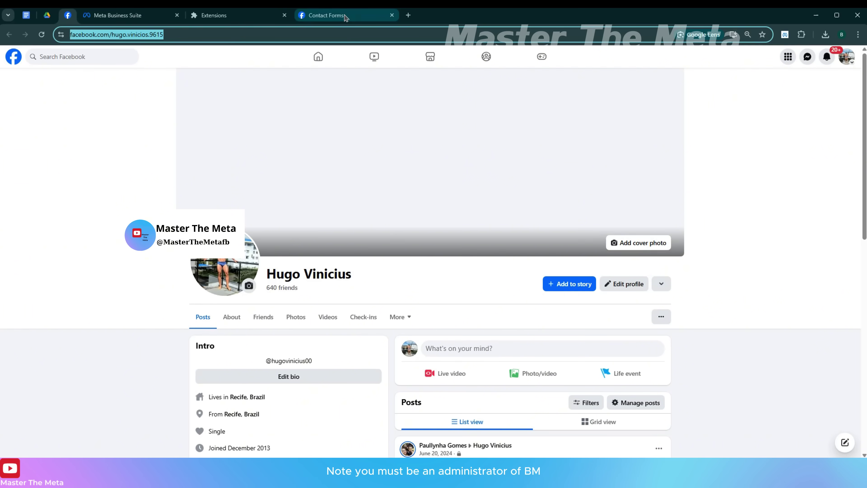
click(345, 15)
click(378, 249)
key(ctrl+v)
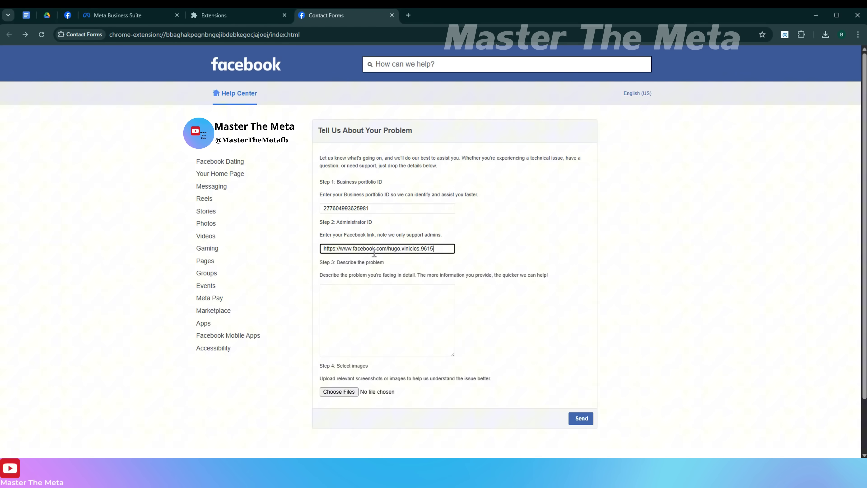
Step: Copy the prepared letter from Google Docs into the problem description and enlarge the box
click(26, 15)
key(ctrl+a)
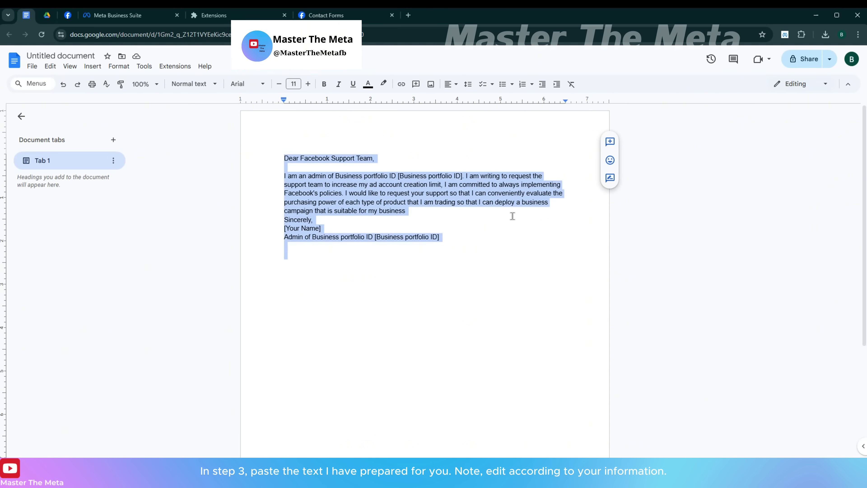
key(ctrl+c)
click(327, 16)
click(442, 326)
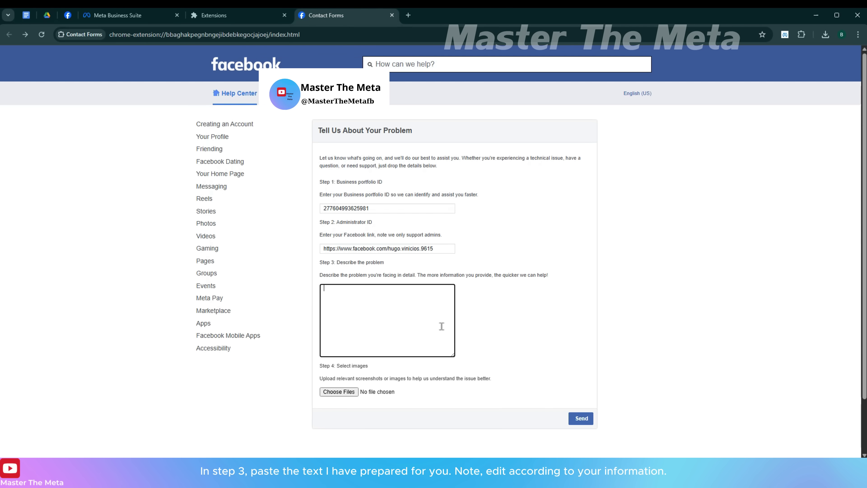
key(ctrl+v)
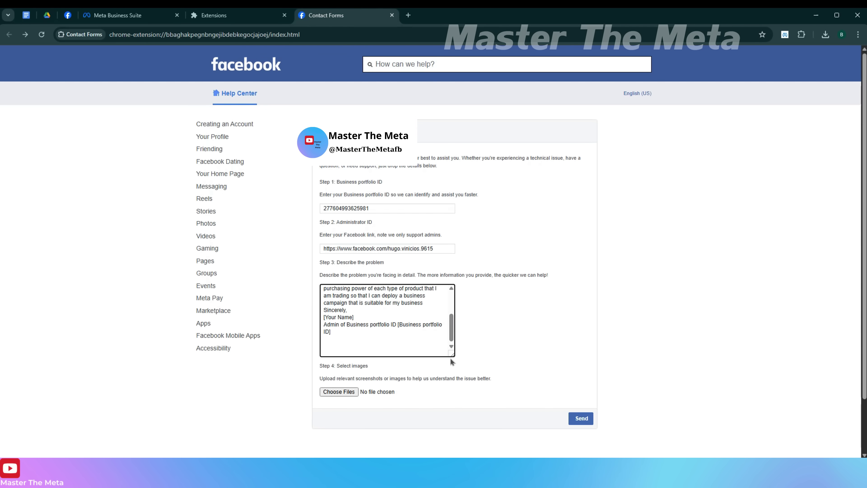
drag(451, 354, 612, 362)
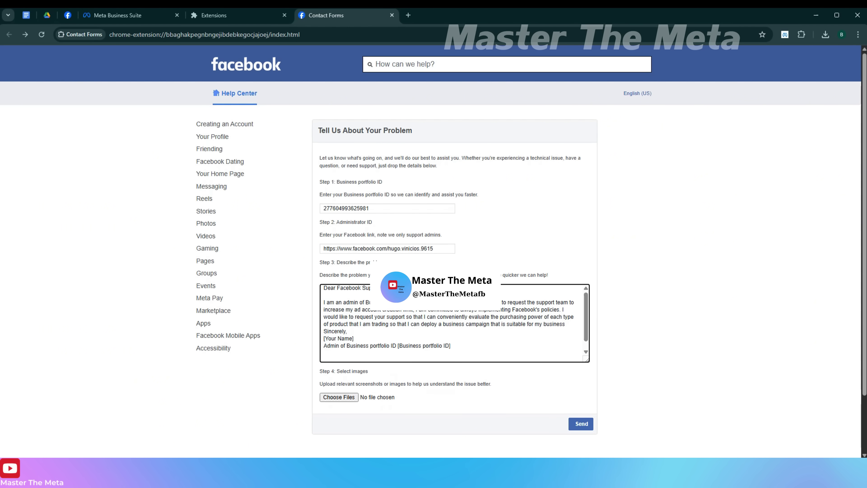
double_click(363, 209)
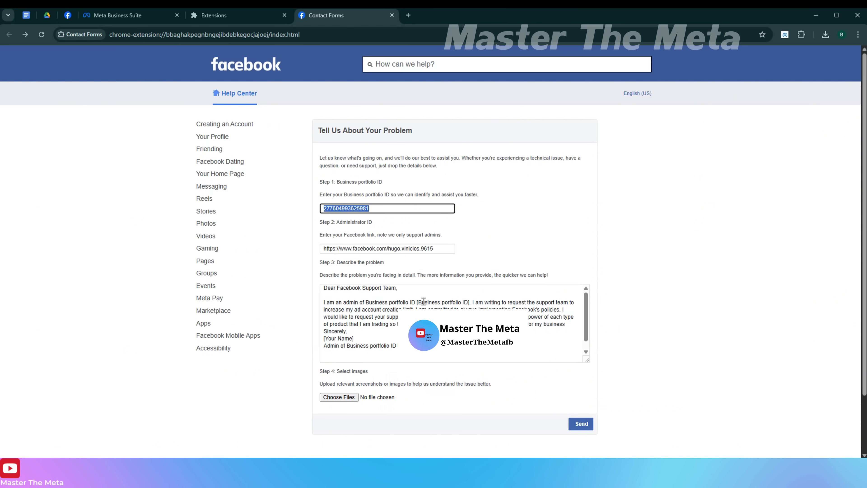
drag(417, 302, 440, 302)
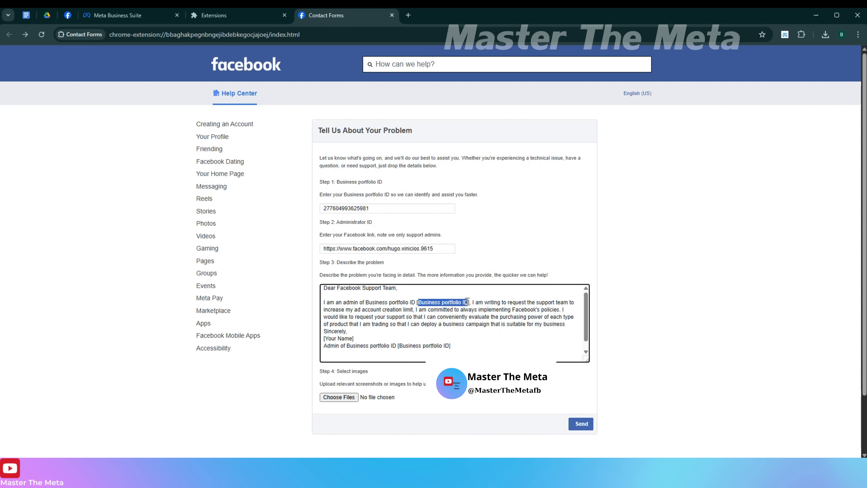
key(ctrl+v)
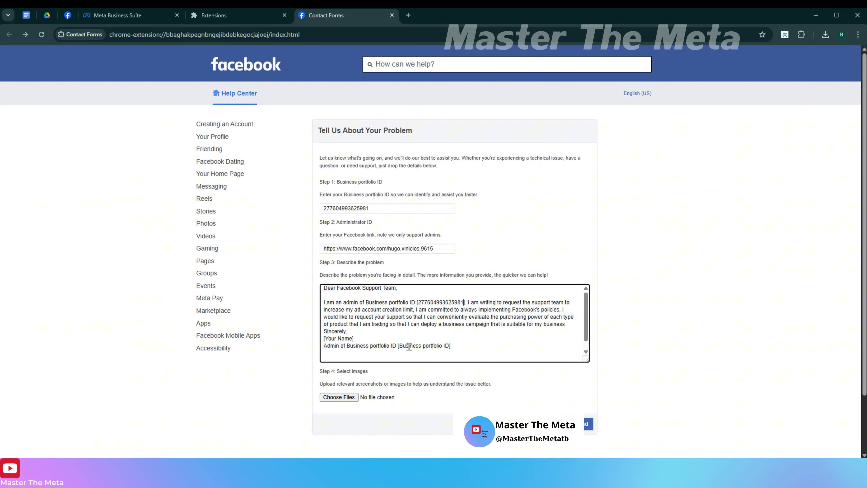
drag(400, 344, 449, 344)
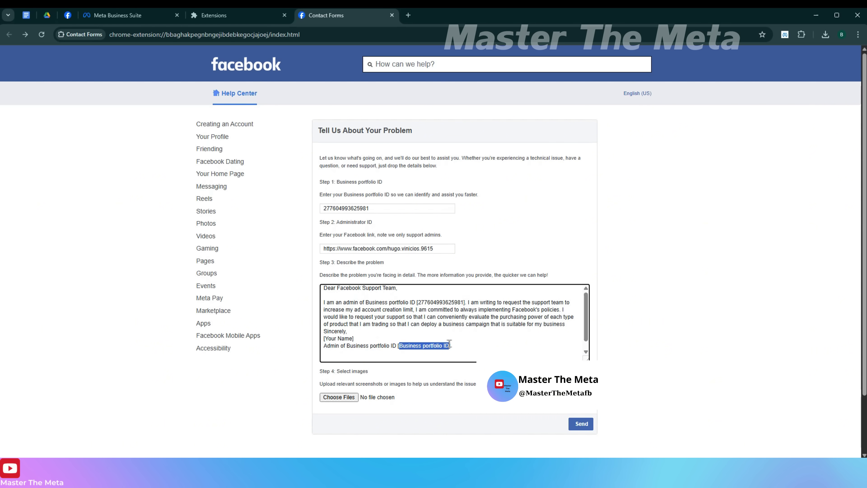
key(ctrl+v)
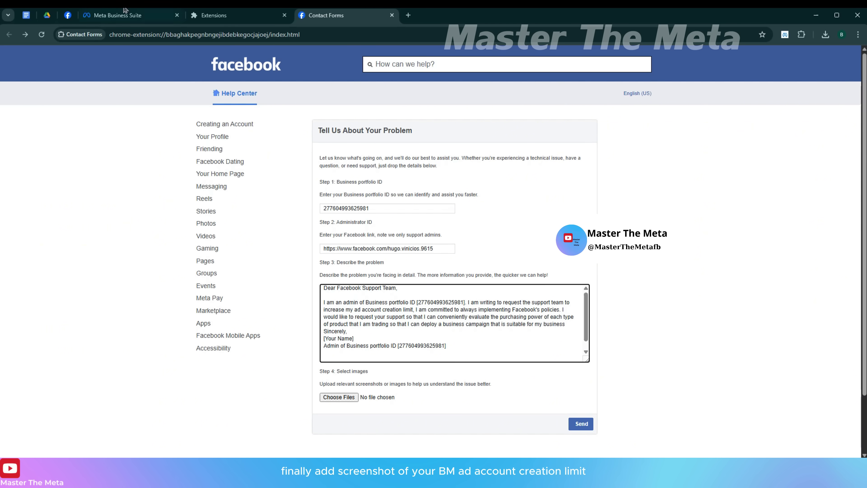
Step: Capture the business portfolio settings panel showing the ad account limit of 5
click(112, 20)
click(480, 246)
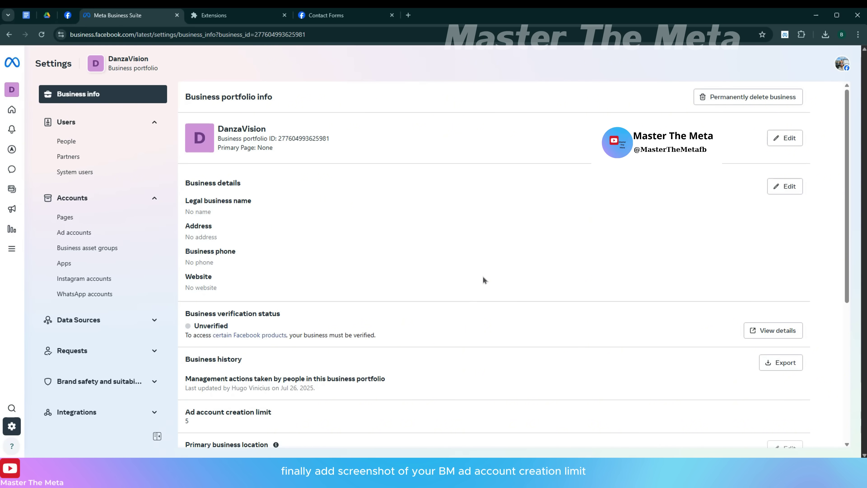
key(super+shift+s)
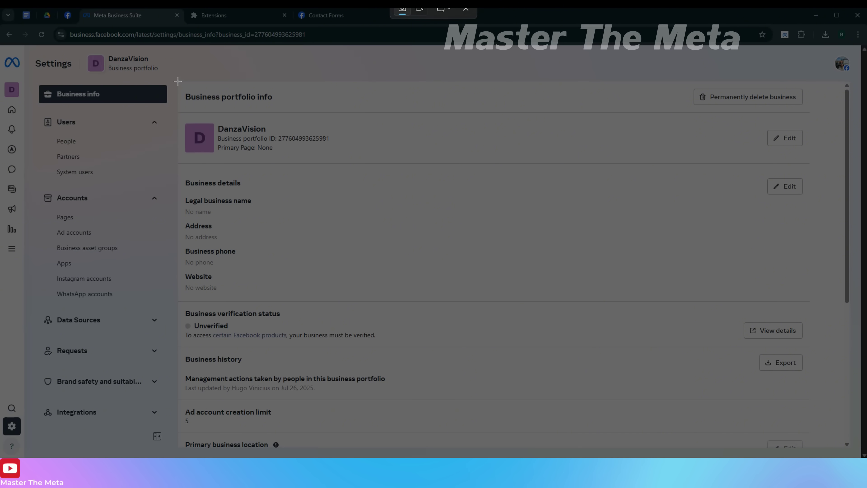
drag(243, 124, 809, 437)
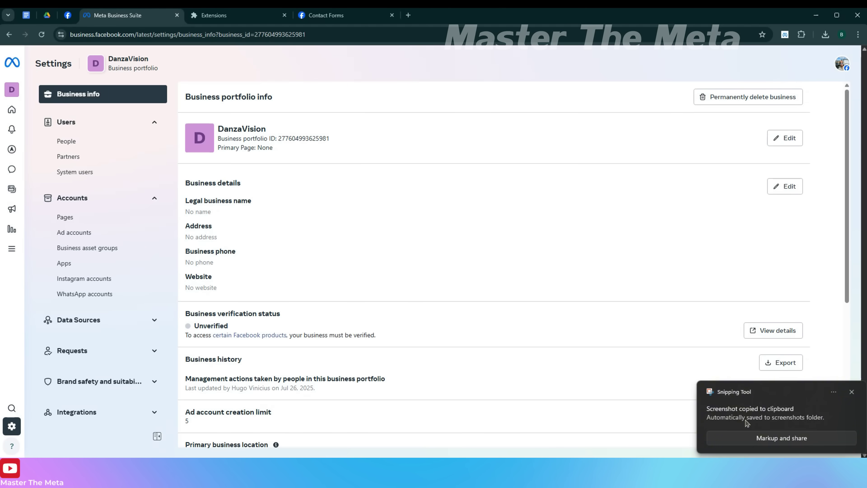
Step: Save the captured screenshot as a PNG in Downloads and close Snipping Tool
click(764, 419)
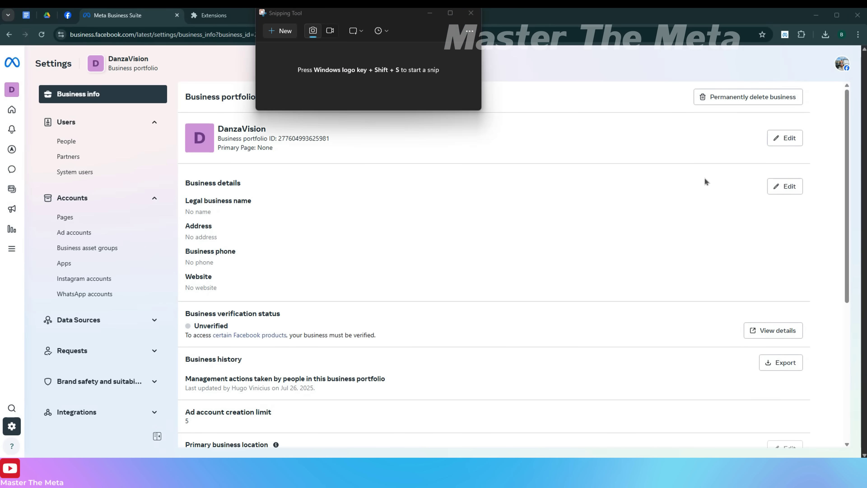
drag(639, 17, 678, 45)
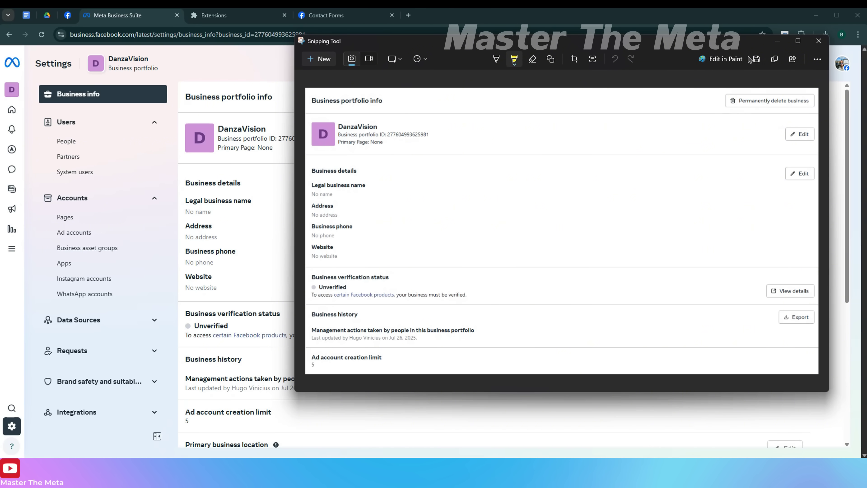
click(757, 61)
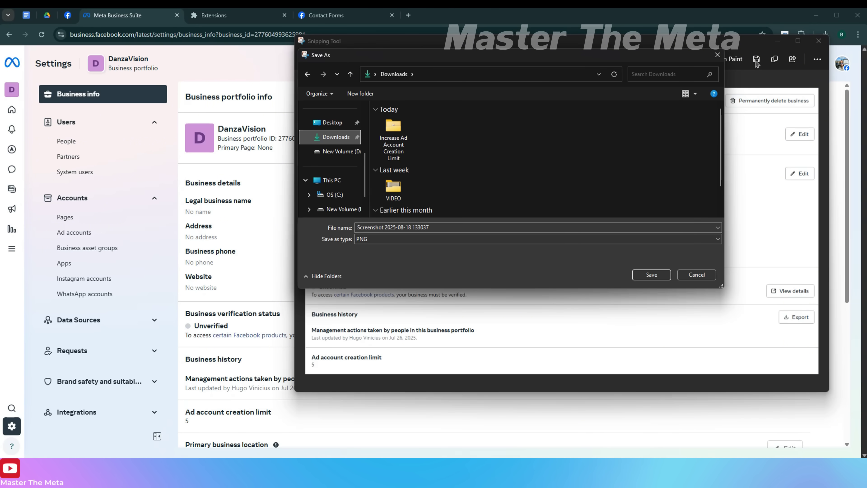
click(652, 275)
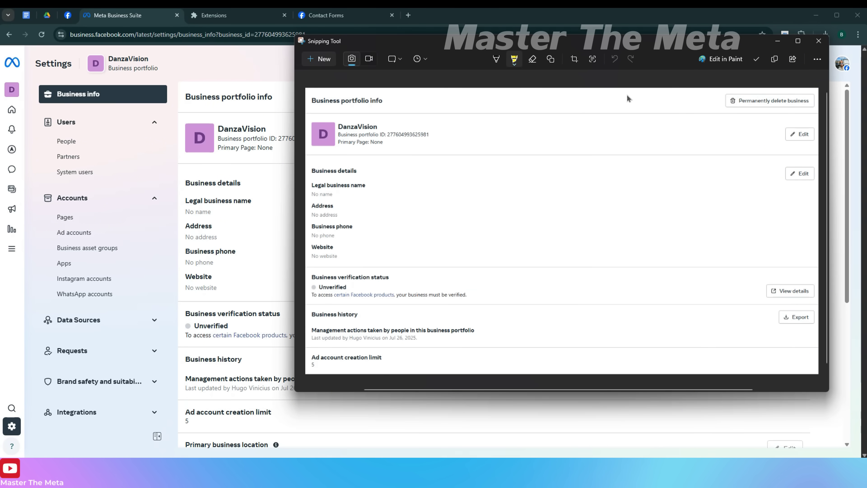
click(820, 42)
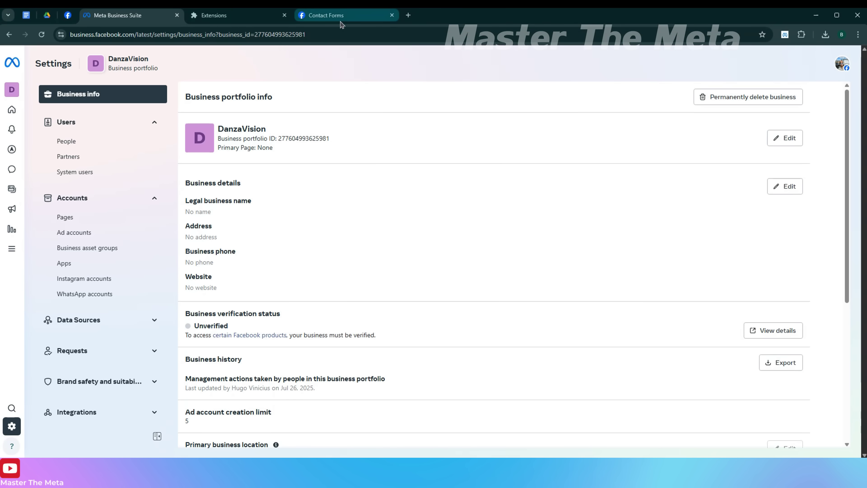
Step: Attach Screenshot…133037.png from Downloads, send the form, and dismiss the success confirmation
click(341, 21)
click(346, 397)
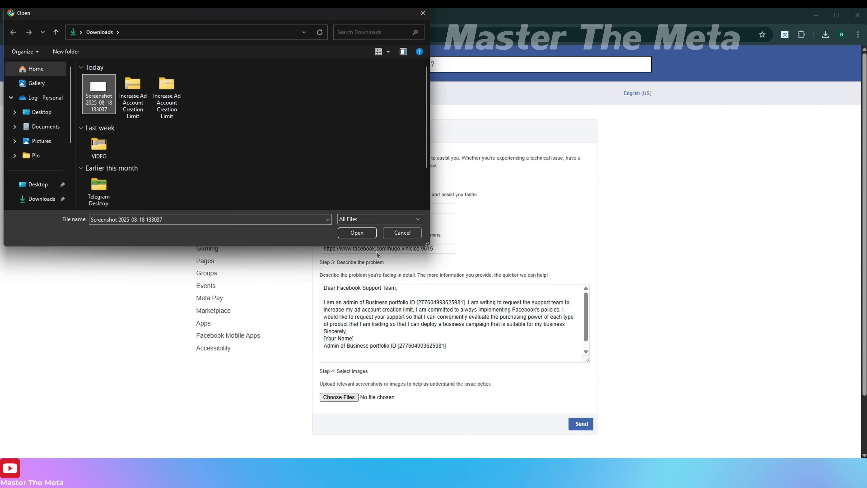
click(358, 234)
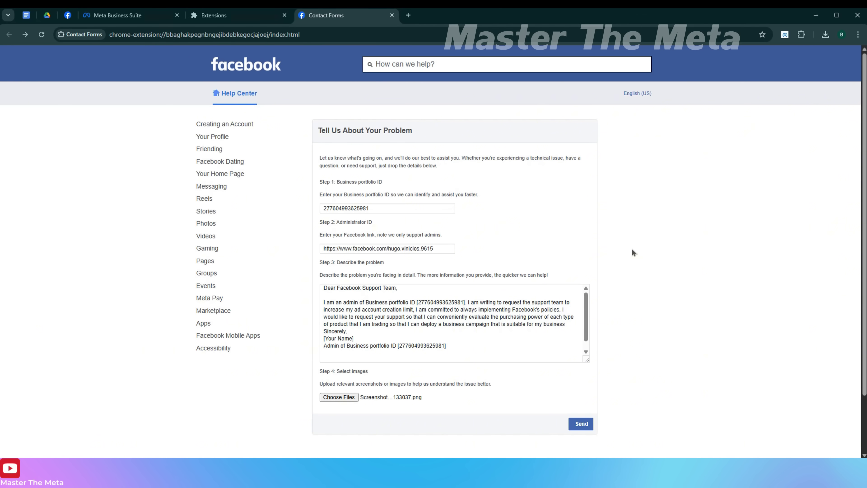
click(586, 423)
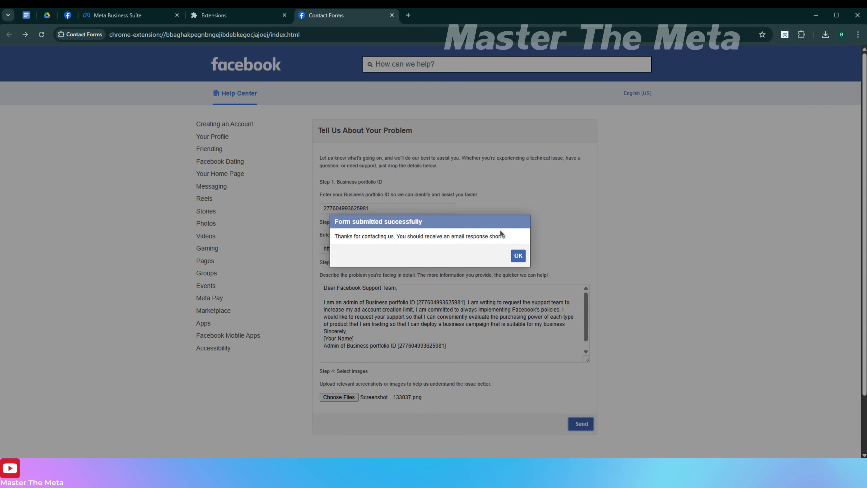
click(519, 256)
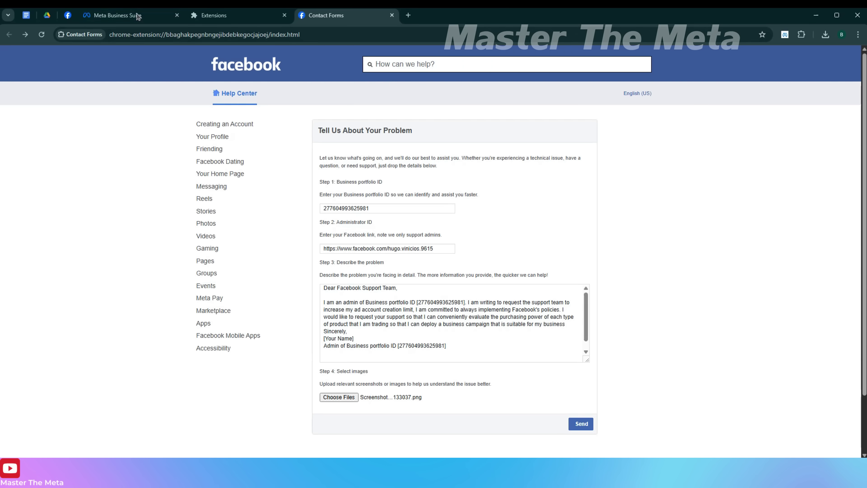
Step: Reload the DanzaVision portfolio settings to confirm the ad account limit is now 10
click(138, 17)
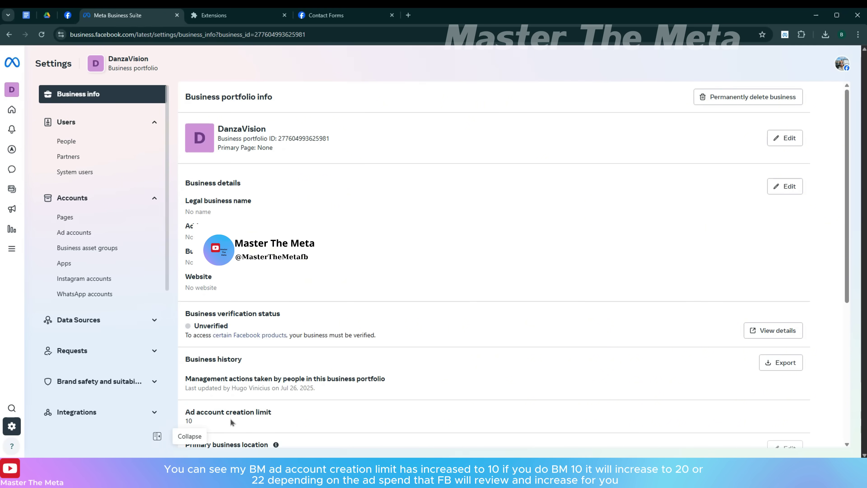
right_click(415, 205)
click(478, 243)
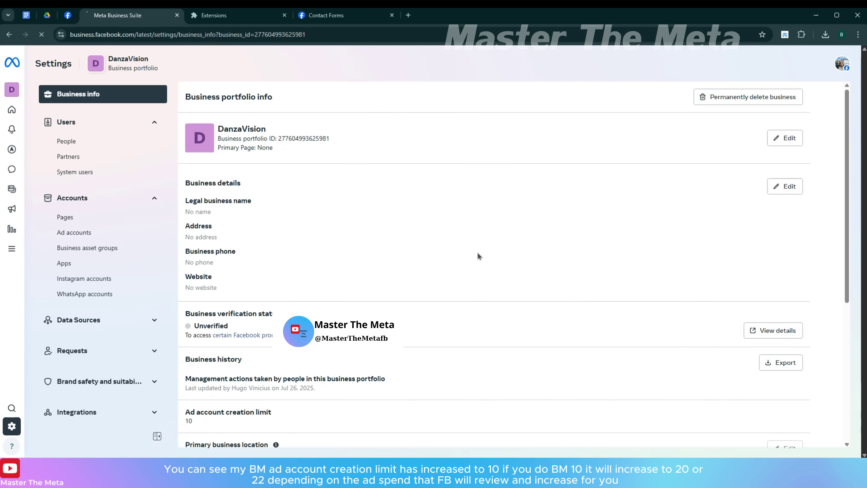